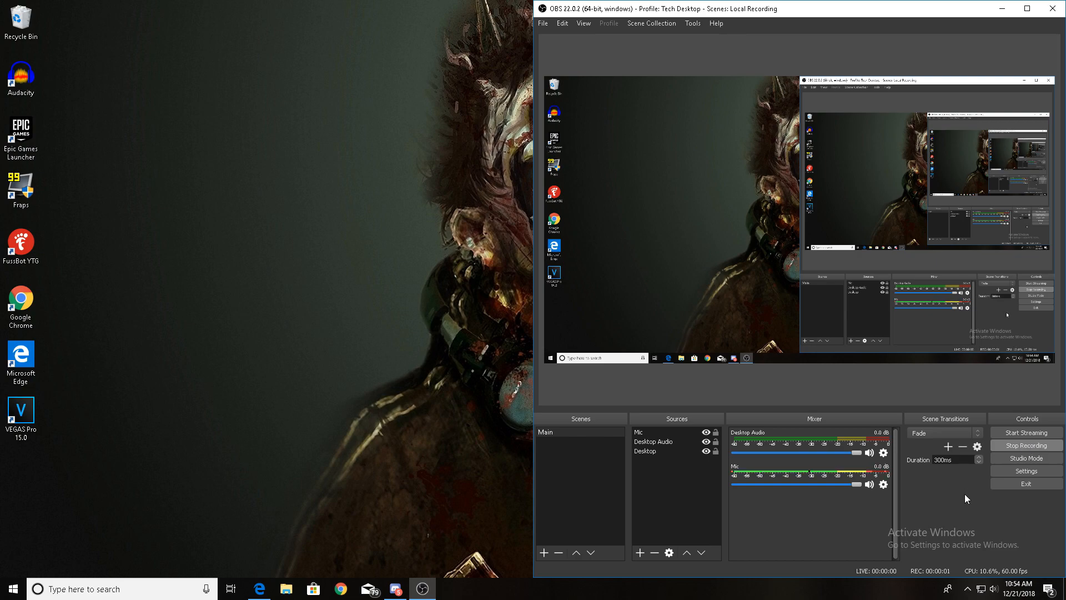
- Open the settings and examine the streaming services available for the stream
click(1026, 472)
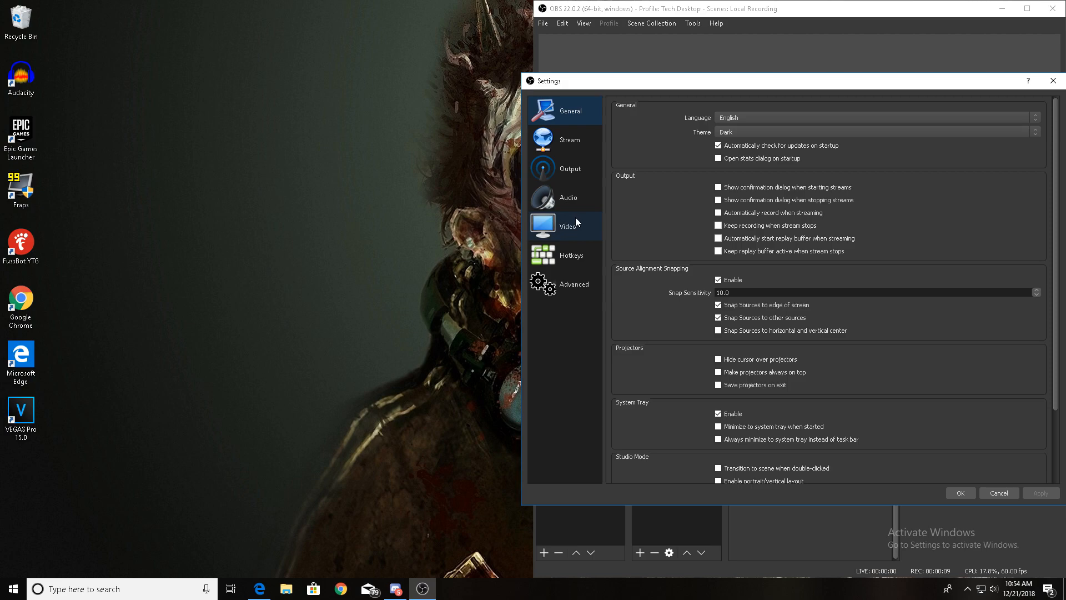
click(577, 144)
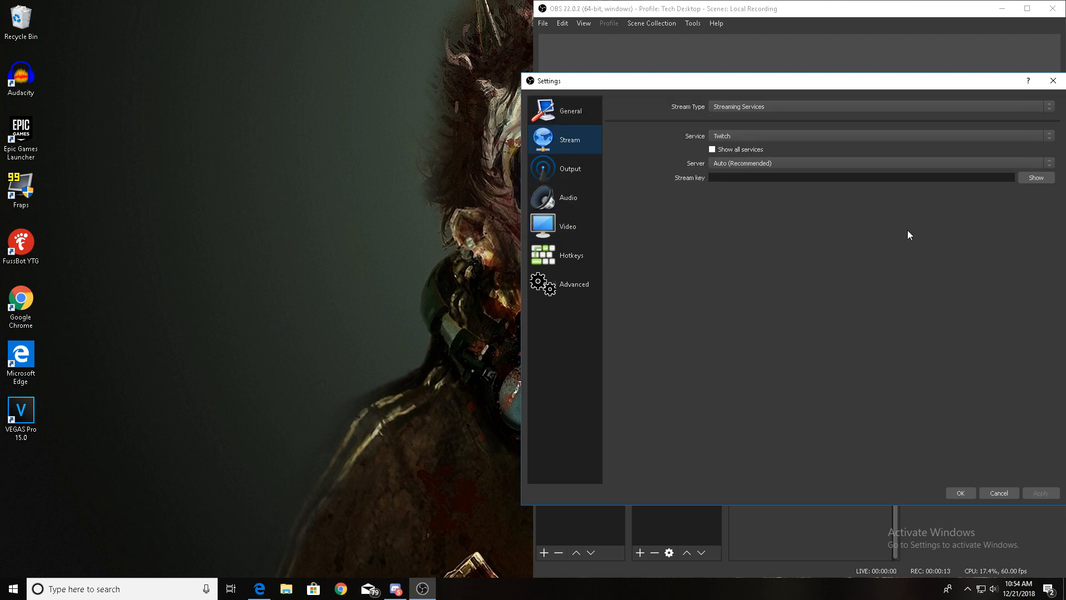
click(806, 137)
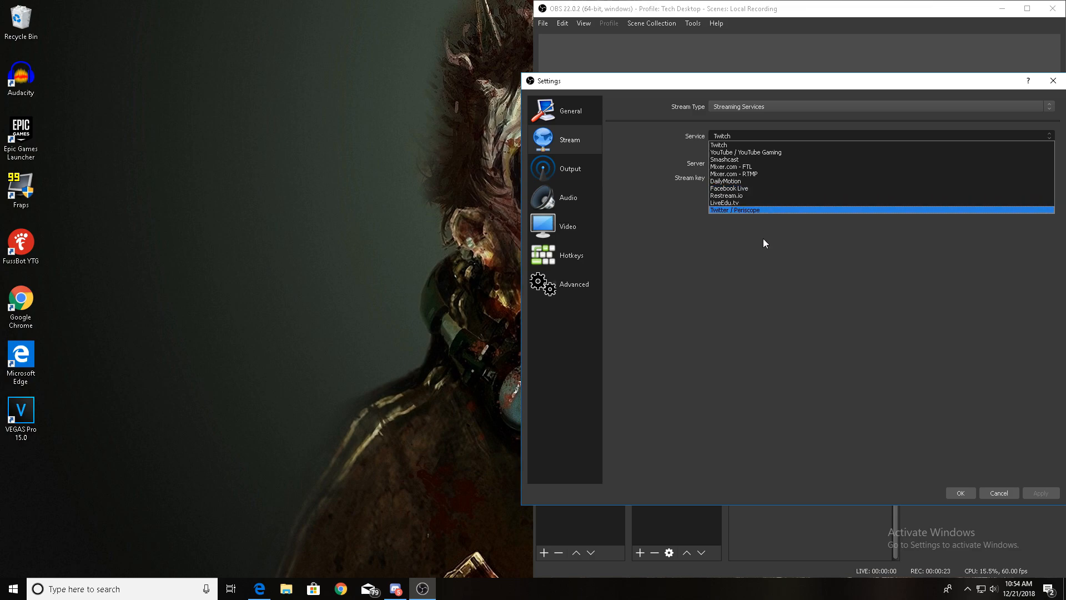
click(637, 175)
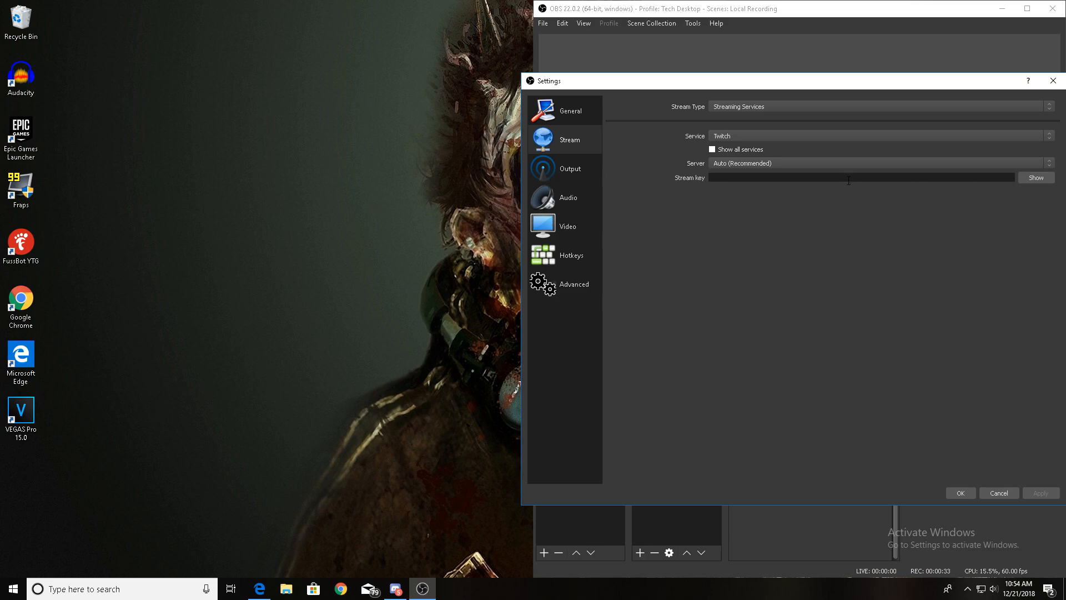
- Examine the streaming output bitrate alongside the video resolution and FPS settings
click(571, 176)
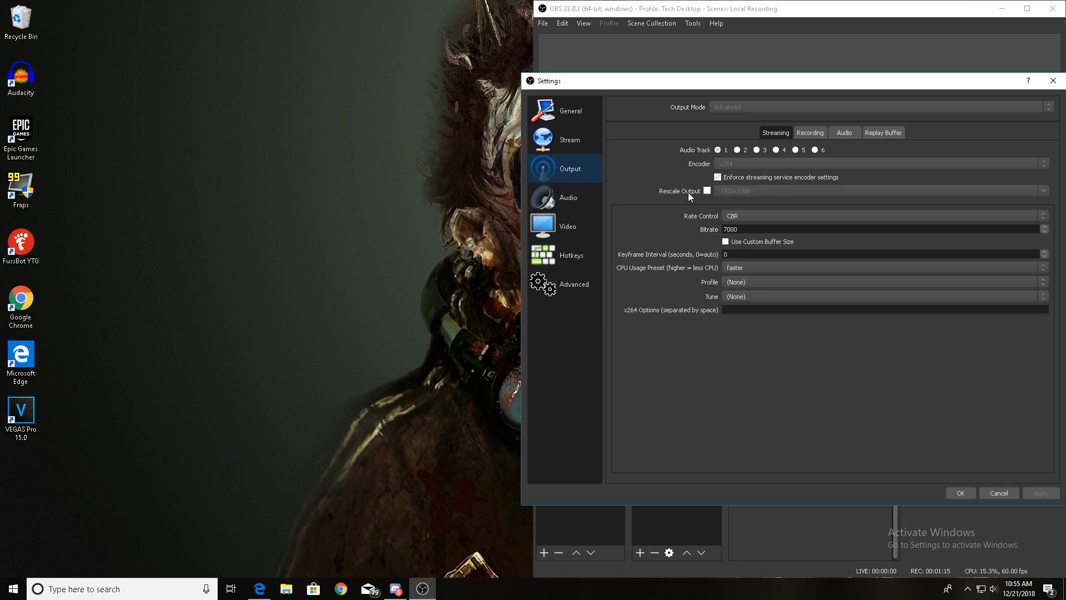
click(578, 231)
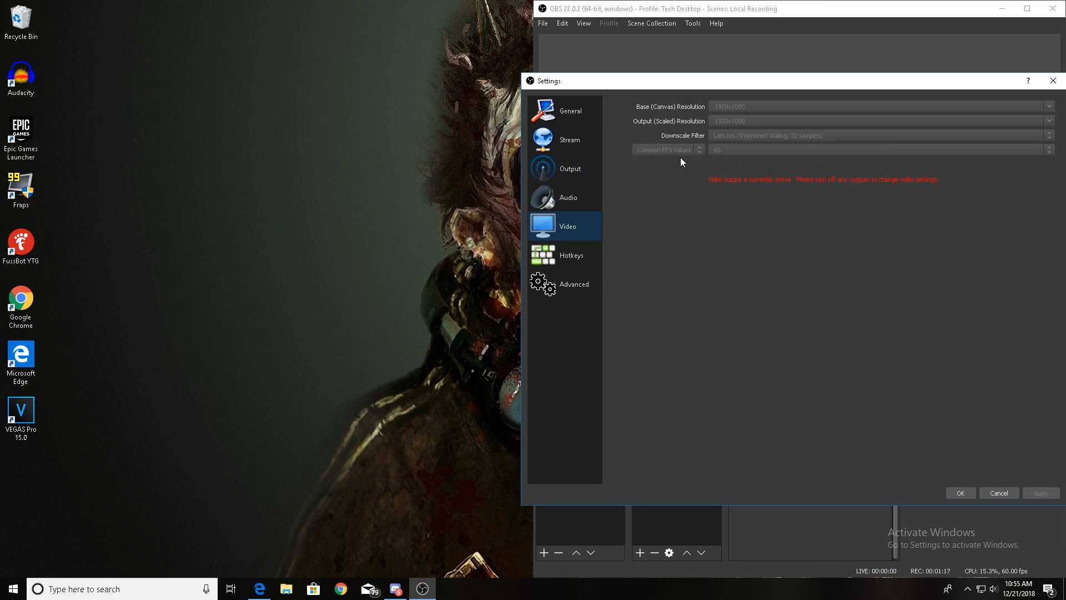
click(572, 169)
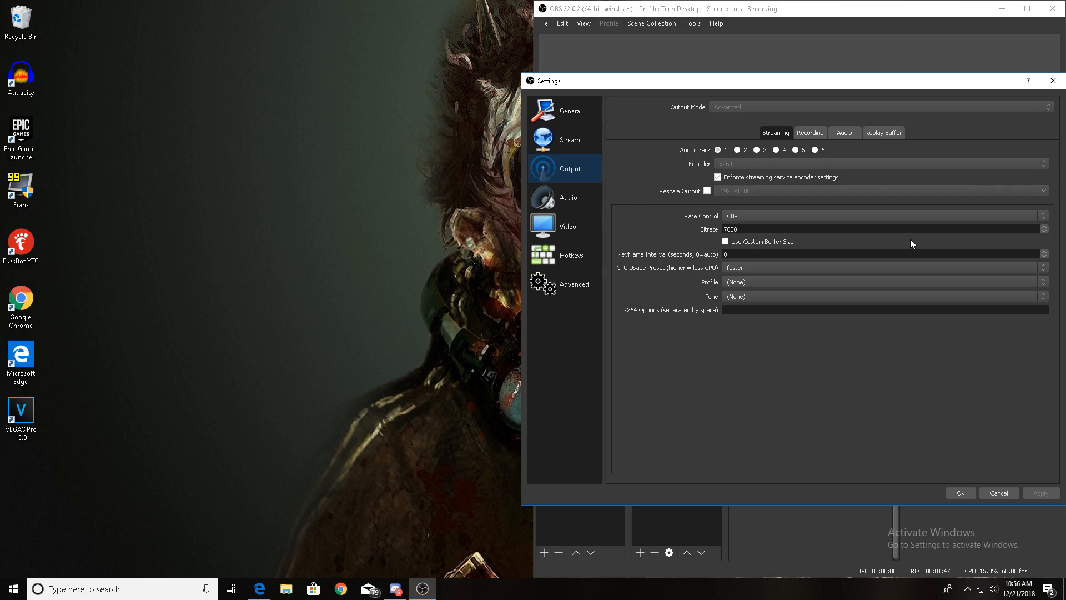
drag(742, 229, 720, 229)
click(740, 229)
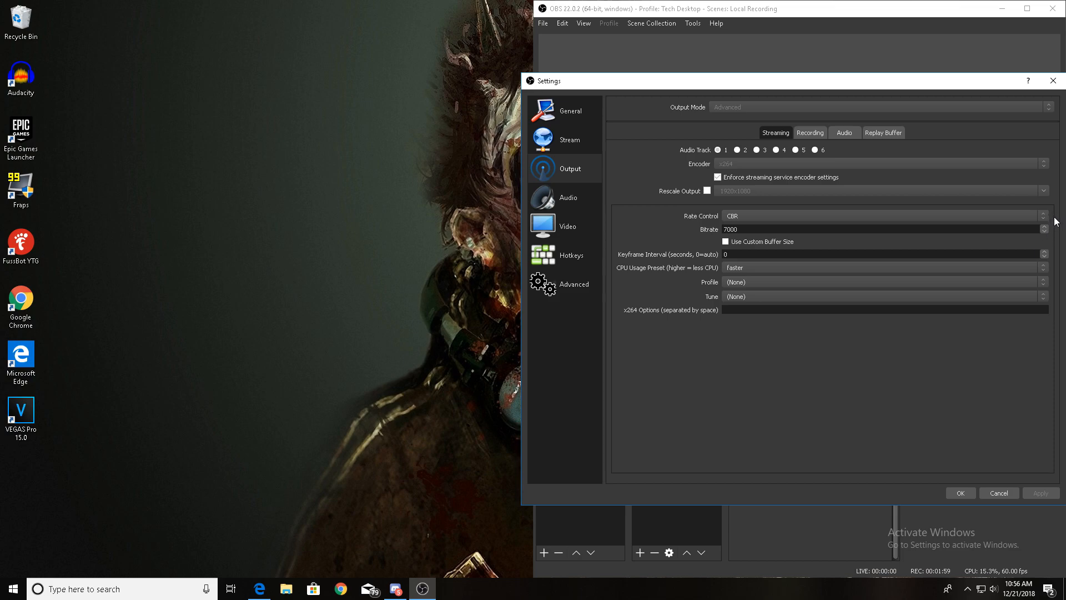
click(808, 226)
drag(738, 227, 705, 232)
click(675, 238)
- Switch to Microsoft Edge to check the Speedtest upload result, and return to the OBS output settings
click(259, 589)
click(311, 8)
mouse_move(768, 72)
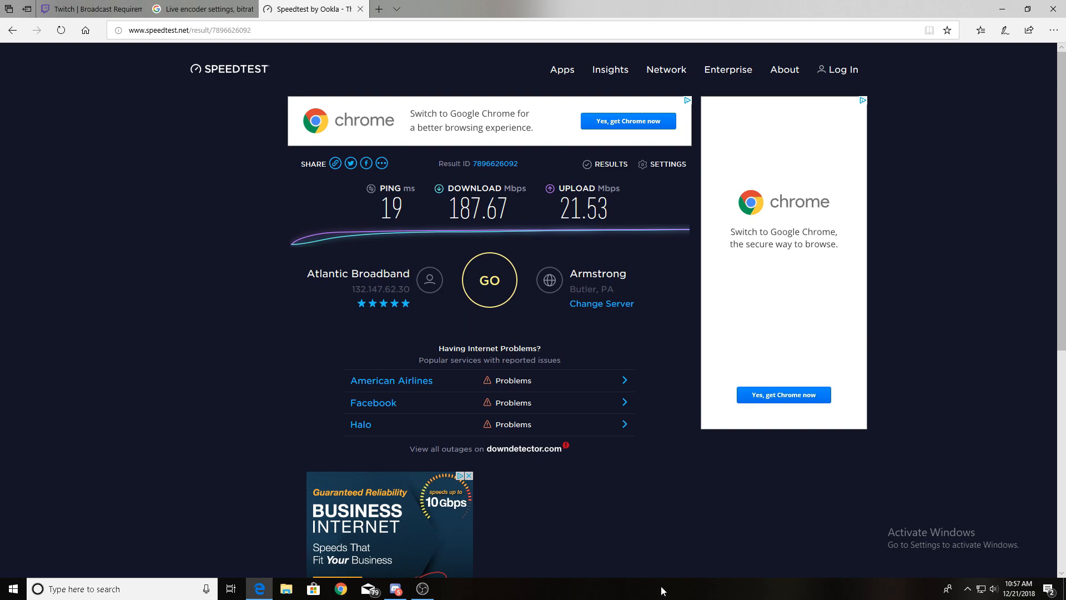
mouse_move(428, 597)
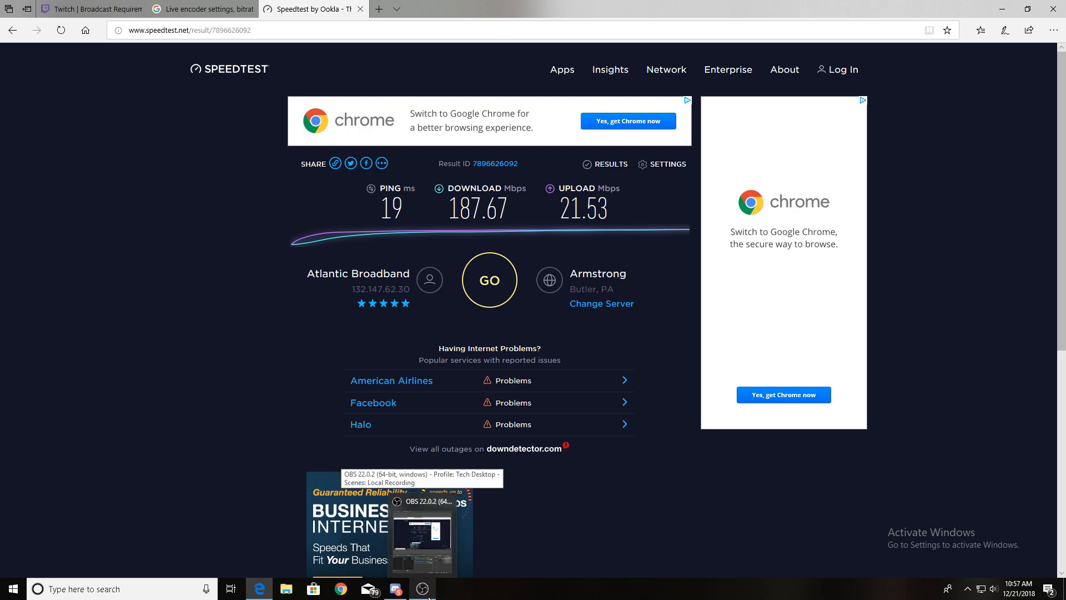
click(429, 597)
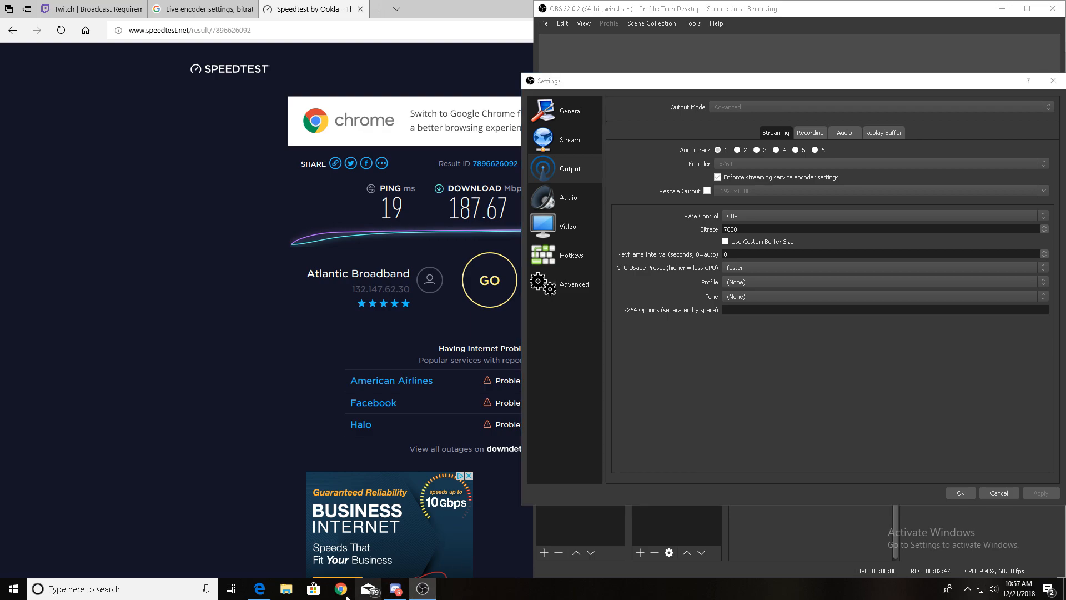
click(264, 596)
click(265, 596)
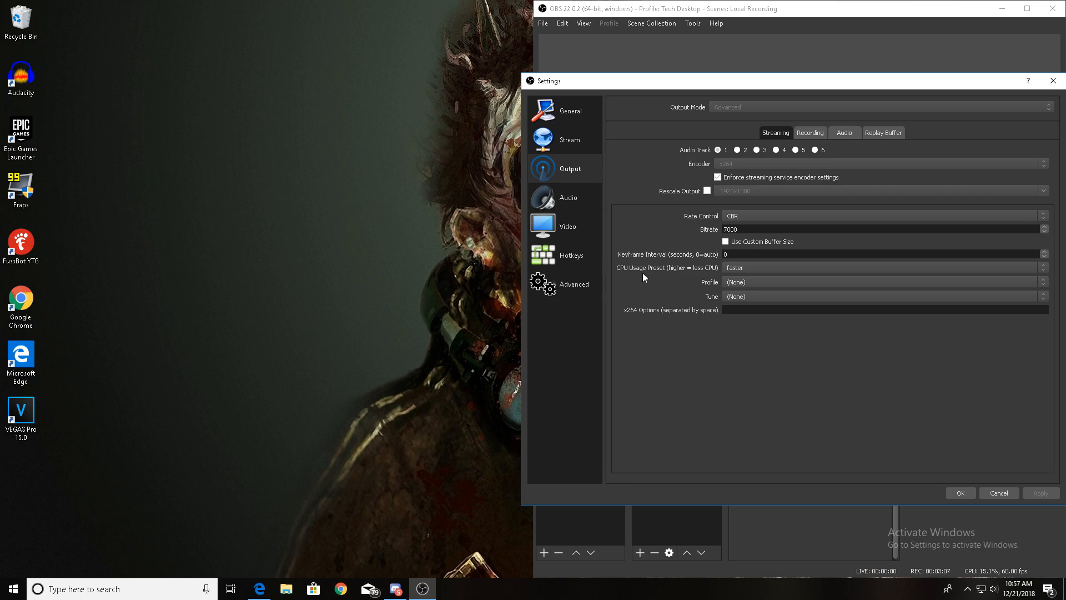
- Examine the CPU usage presets for the streaming encoder and choose faster
click(752, 268)
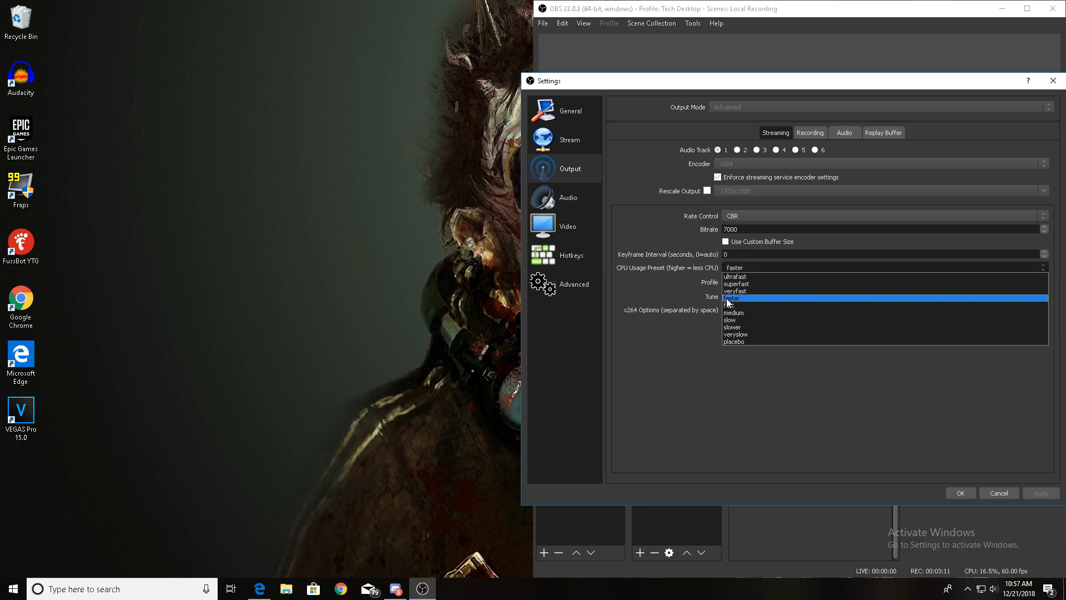
click(728, 299)
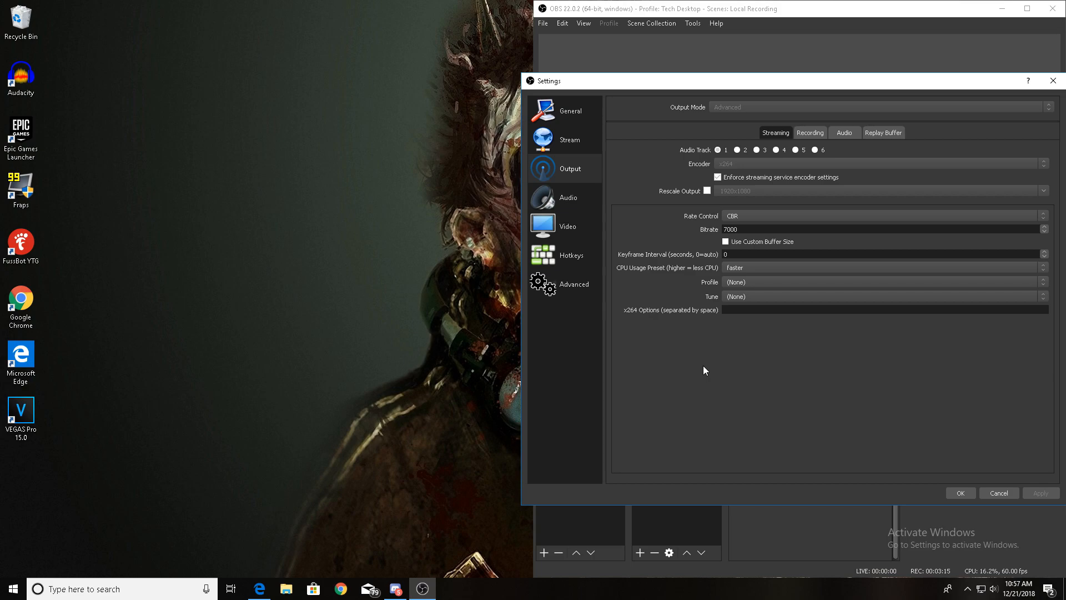
click(764, 267)
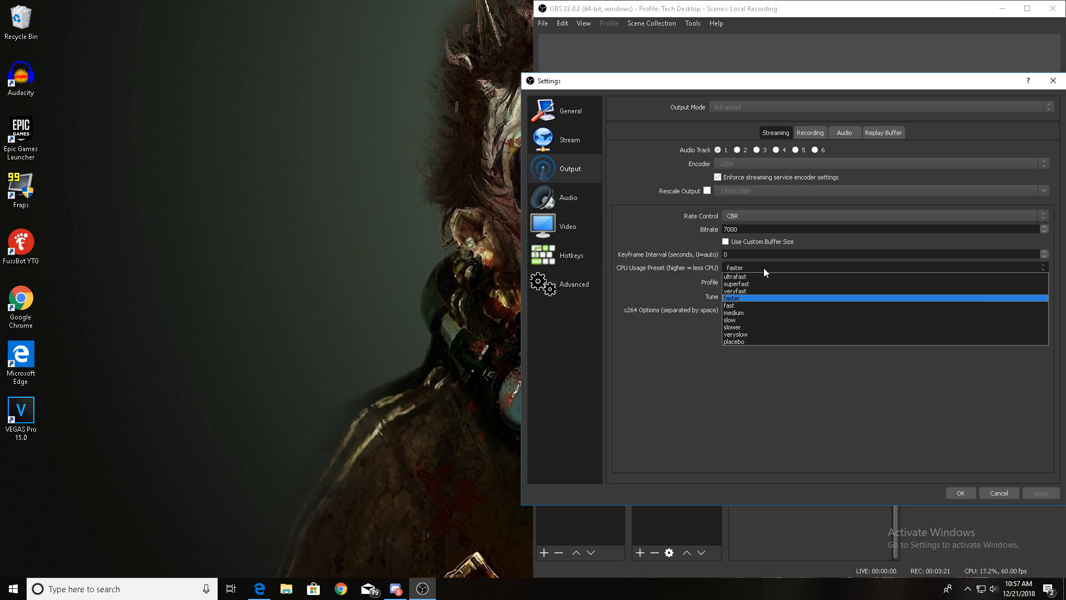
click(764, 268)
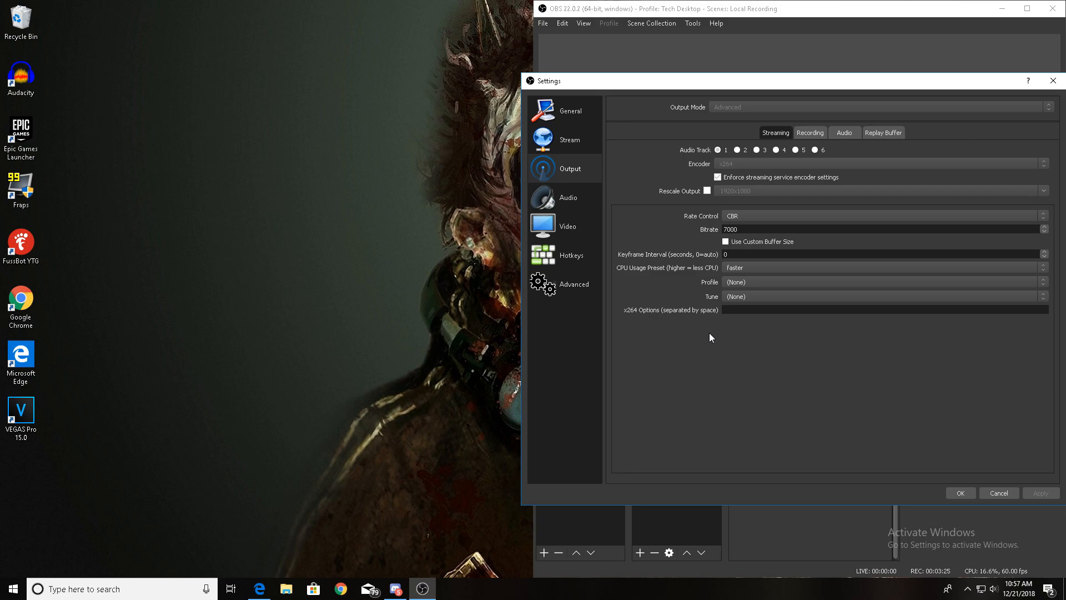
click(751, 271)
click(752, 270)
click(752, 271)
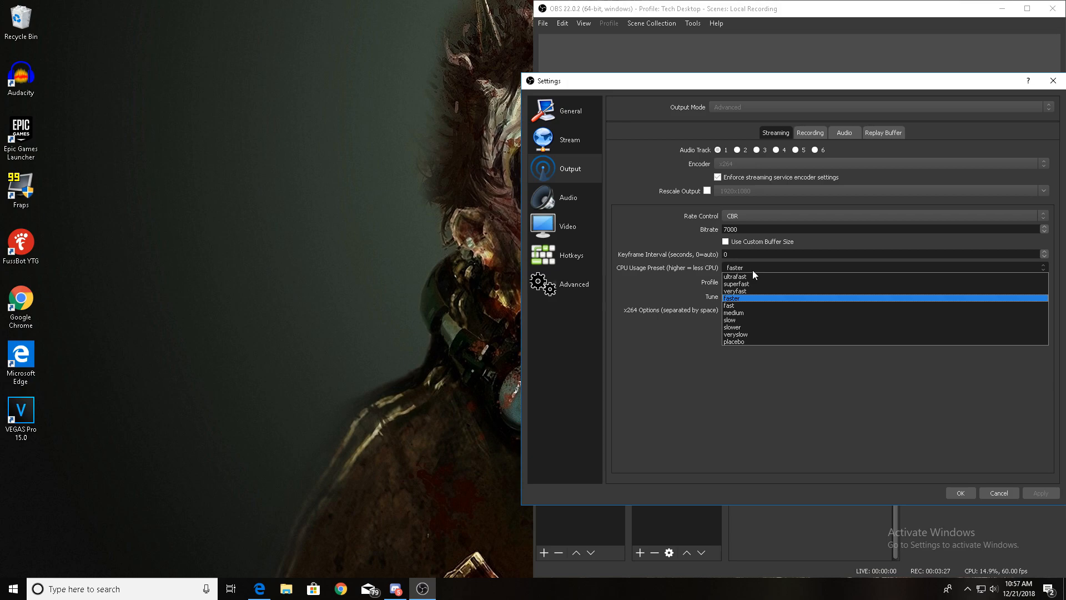
click(752, 270)
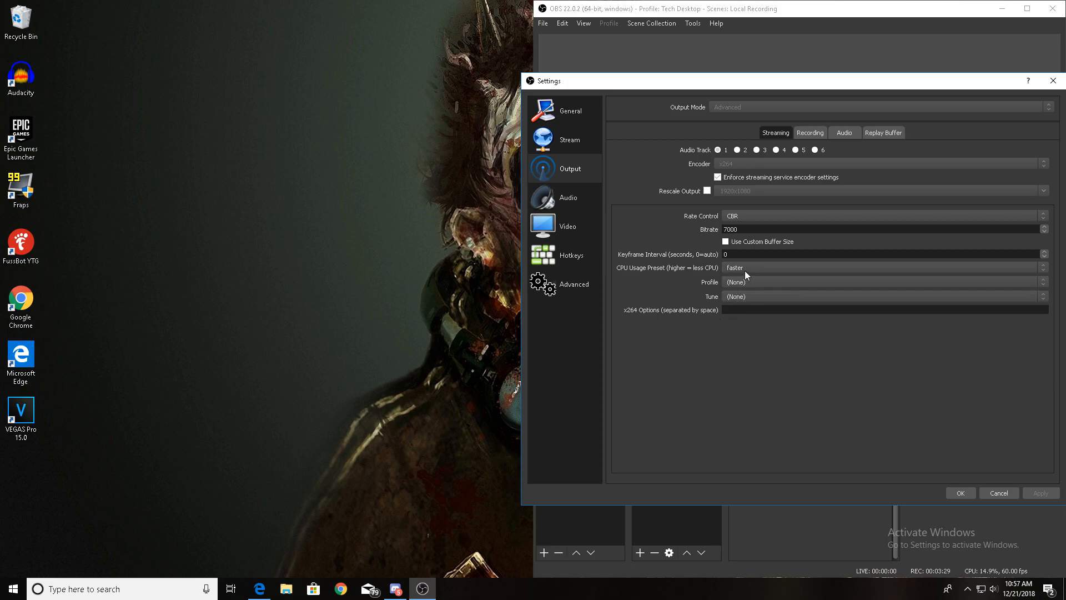
click(745, 271)
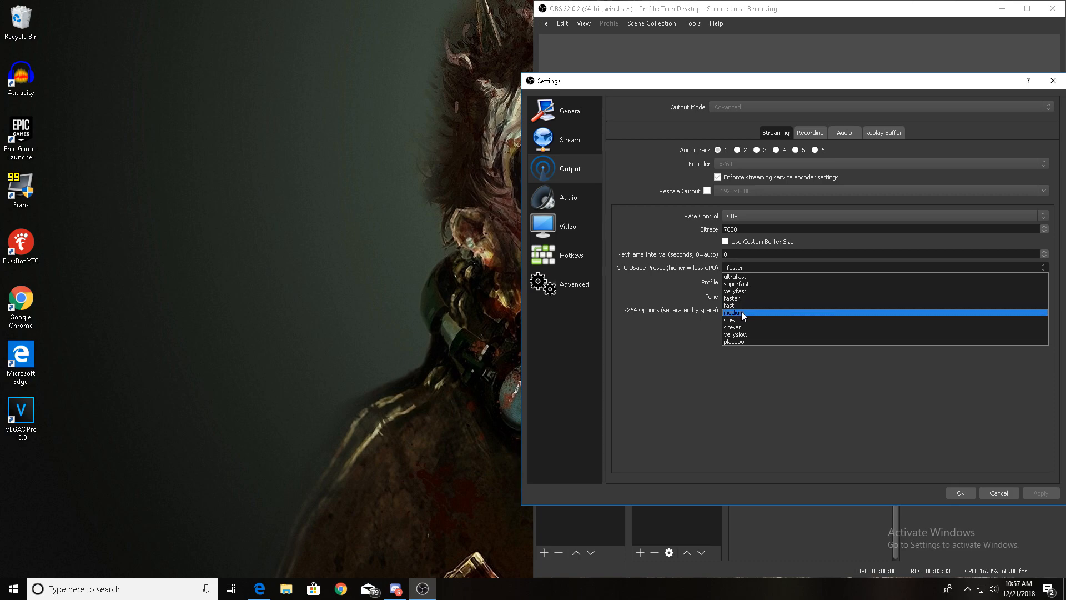
click(747, 297)
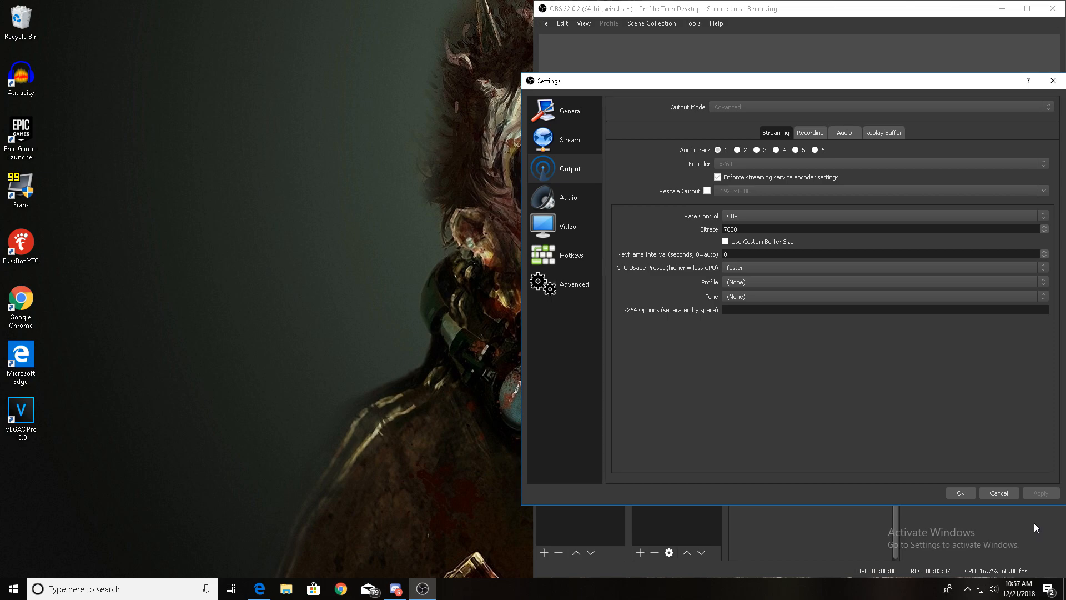
- Examine the general audio settings and the audio bitrates of the output tracks
click(574, 205)
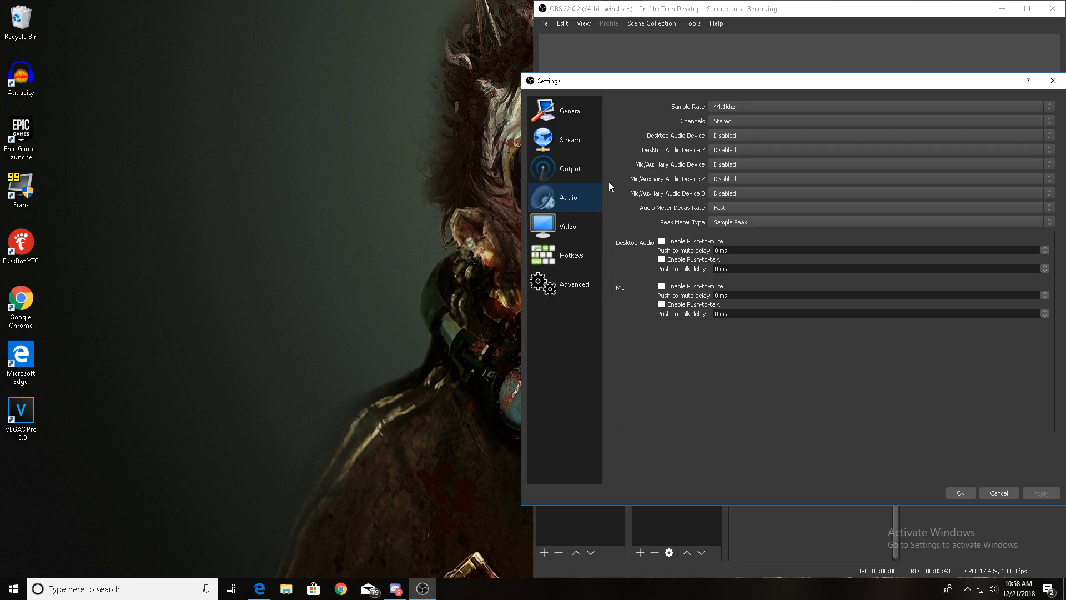
click(572, 169)
click(840, 135)
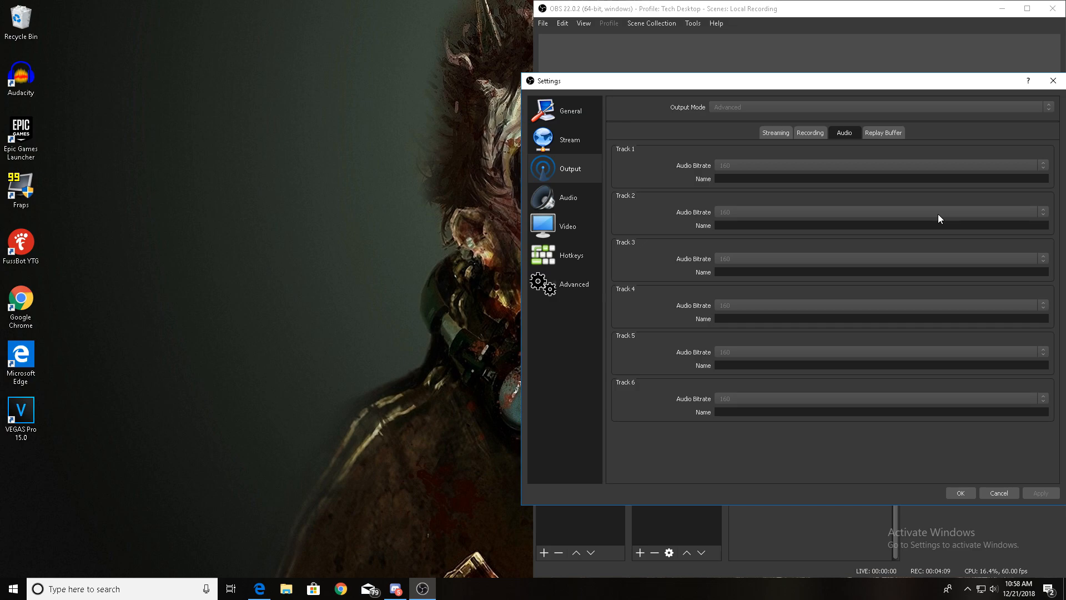
- Recheck the streaming output settings and the video resolution and FPS, and close the settings by accepting them
click(781, 134)
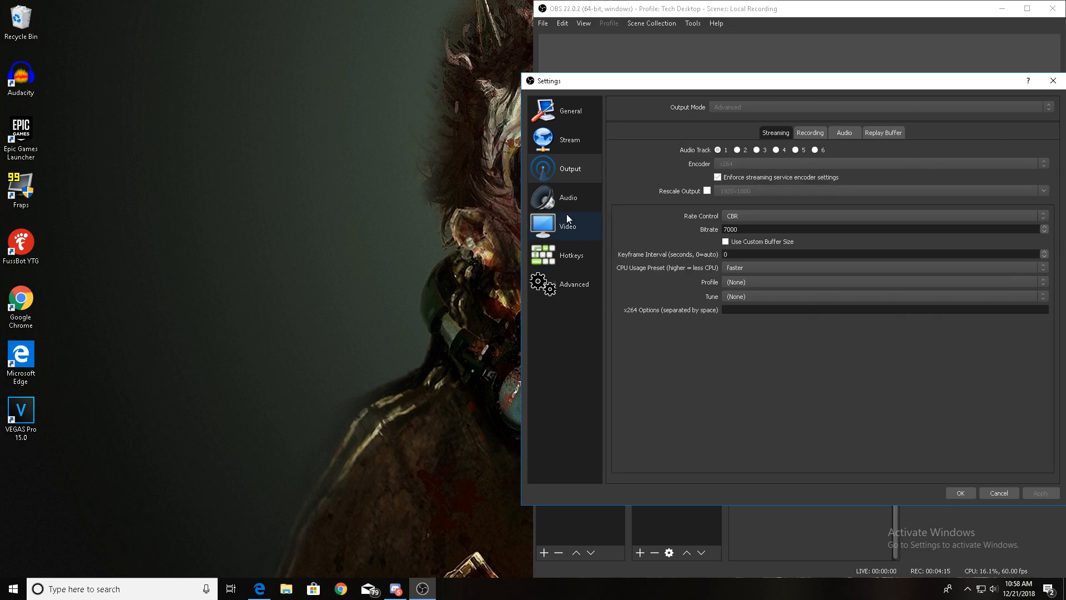
click(562, 233)
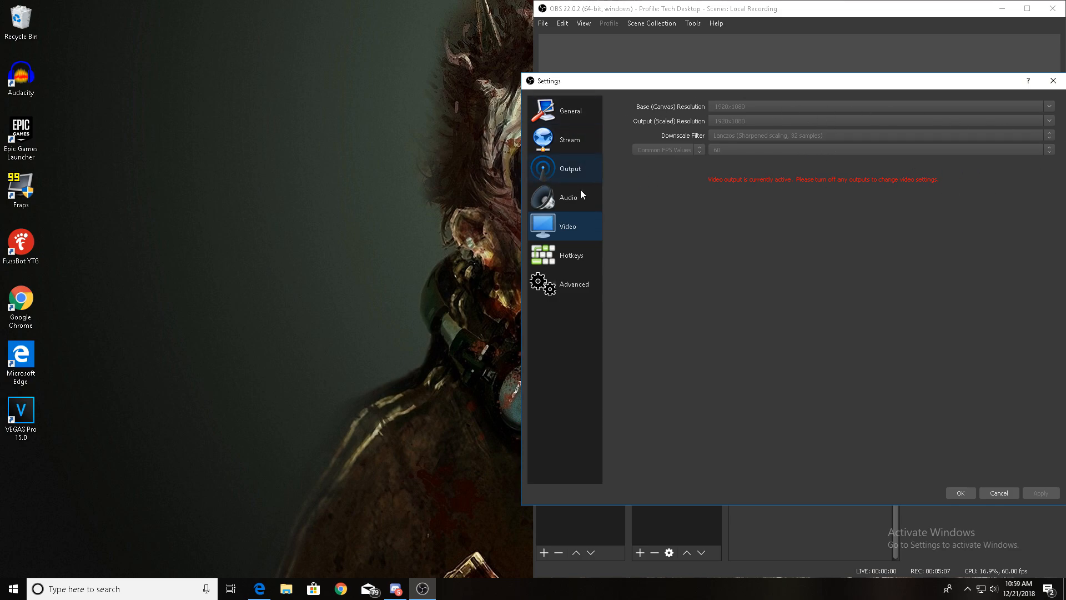
click(960, 492)
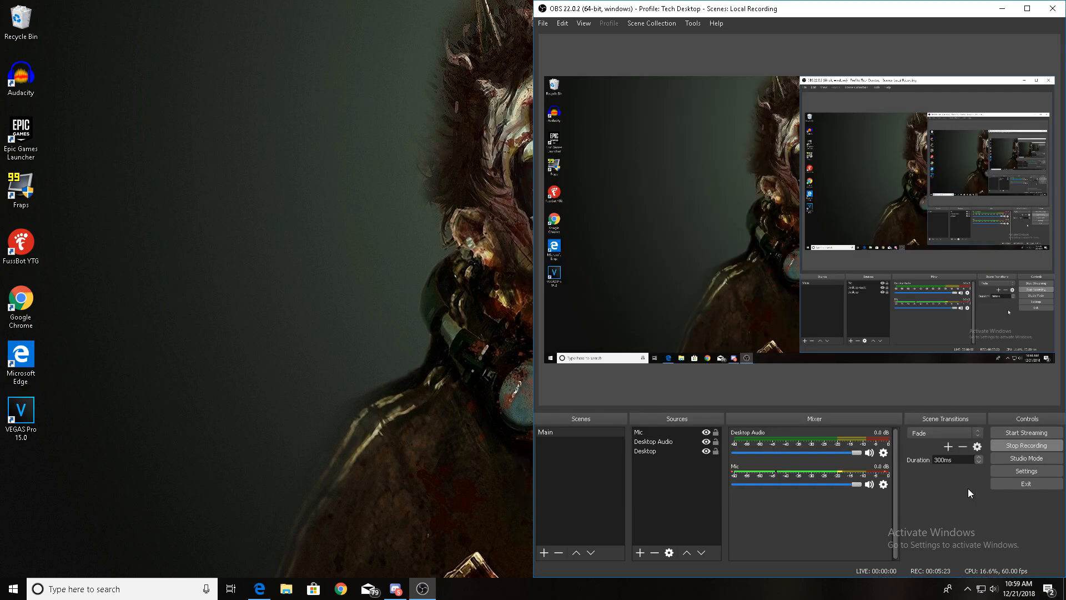